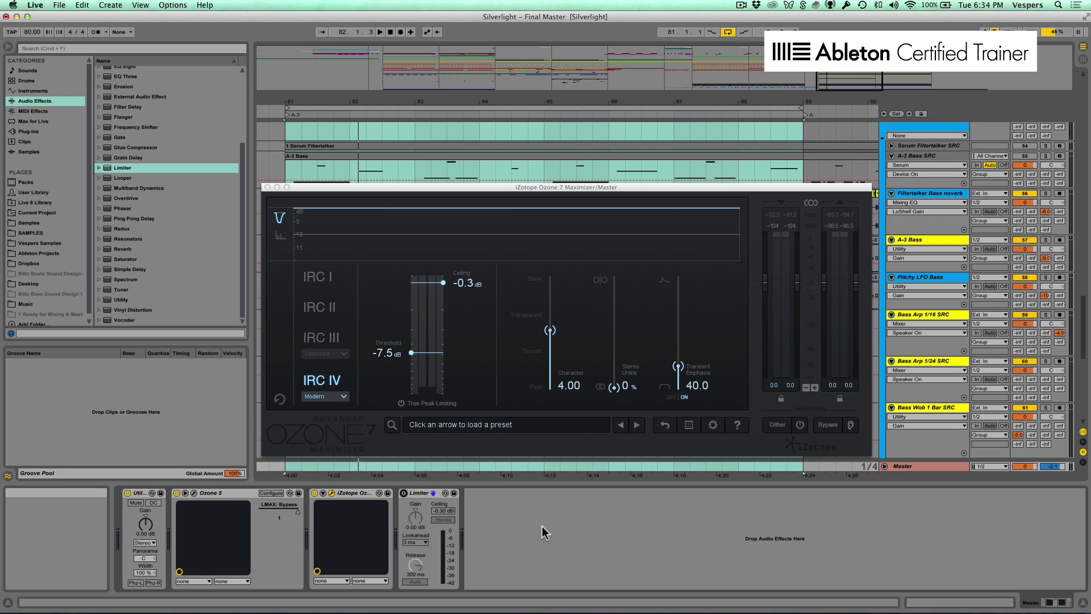
Turn on the master Limiter and toggle its Auto release off and back on
left_click(402, 492)
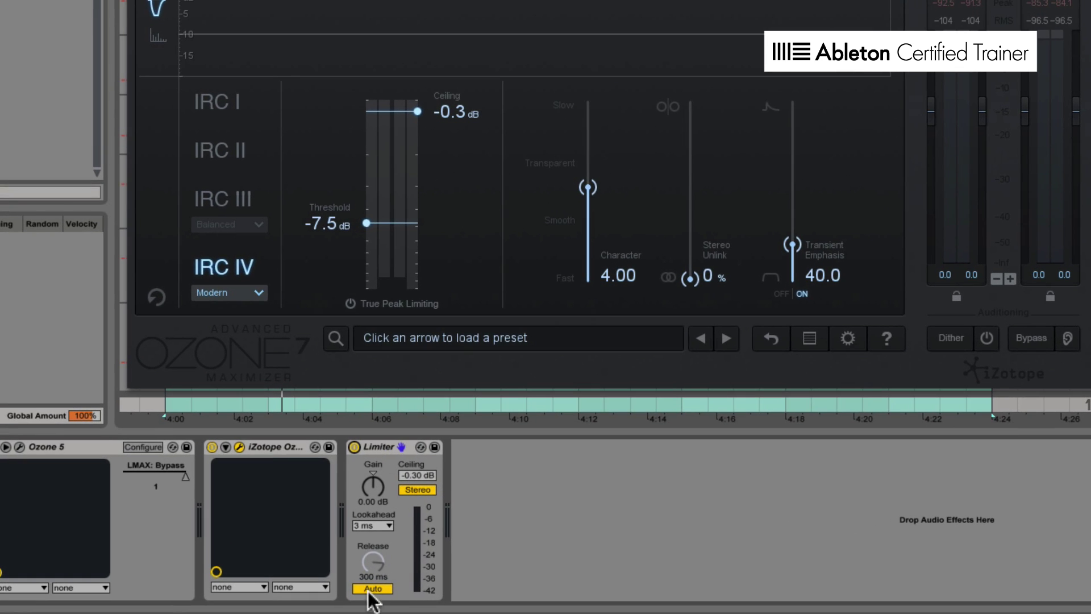
left_click(410, 582)
left_click(374, 588)
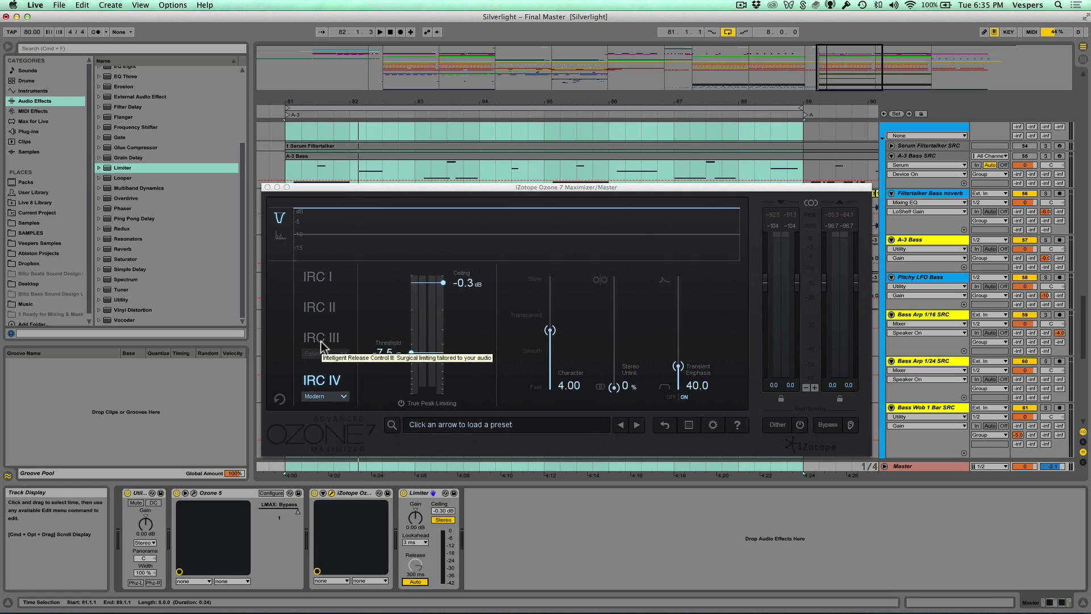
Select IRC III (Balanced) as the Ozone 7 Maximizer's limiting mode
left_click(321, 338)
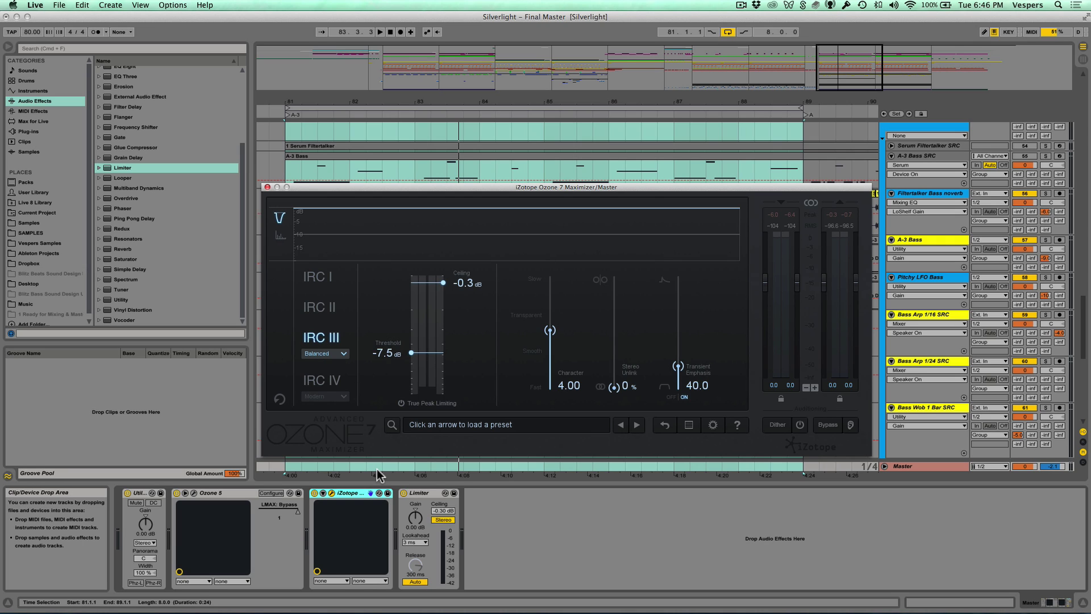
Delete the Limiter from the master chain, then briefly open and close the Ozone 5 window
left_click(417, 492)
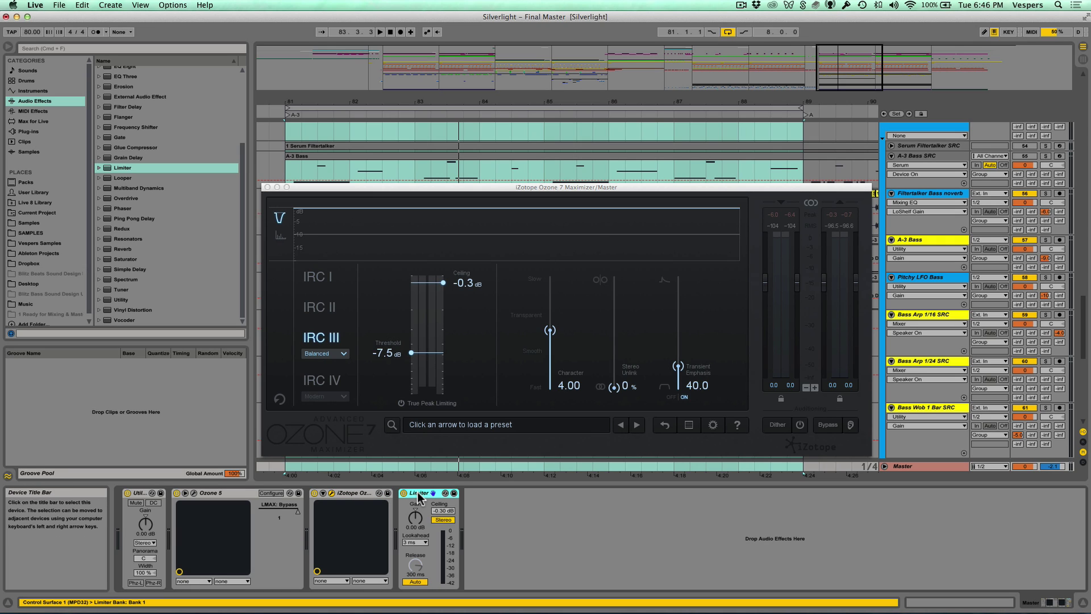
key("Delete")
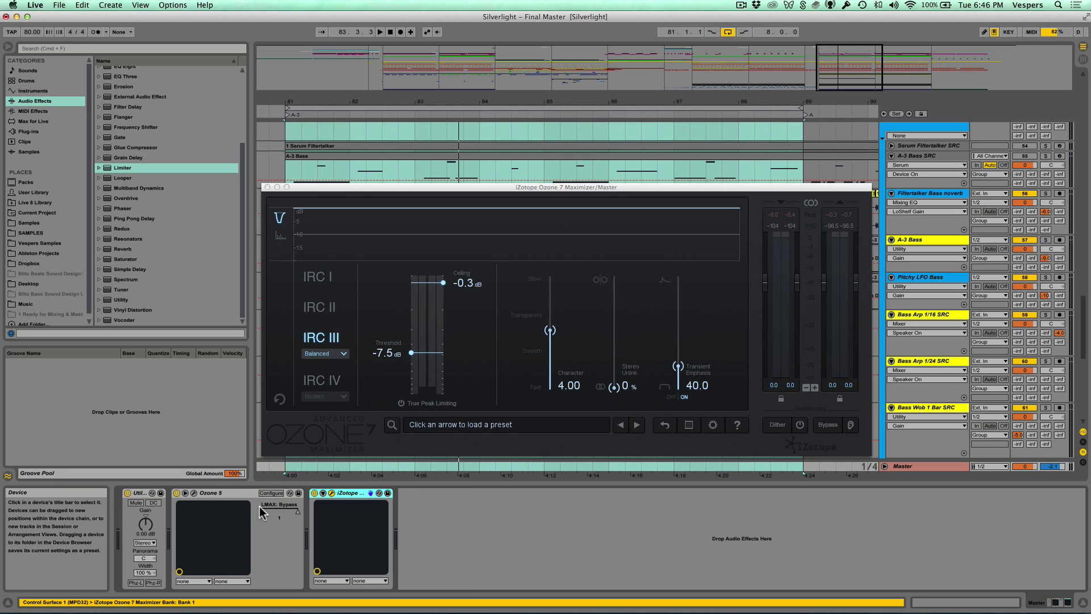
left_click(192, 492)
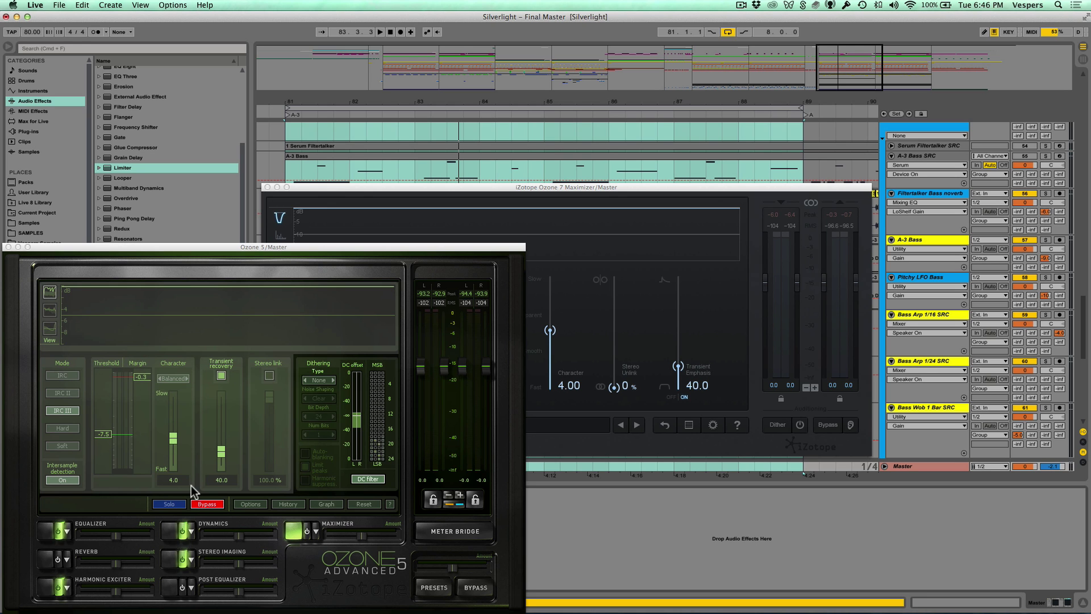
left_click_drag(312, 246, 383, 199)
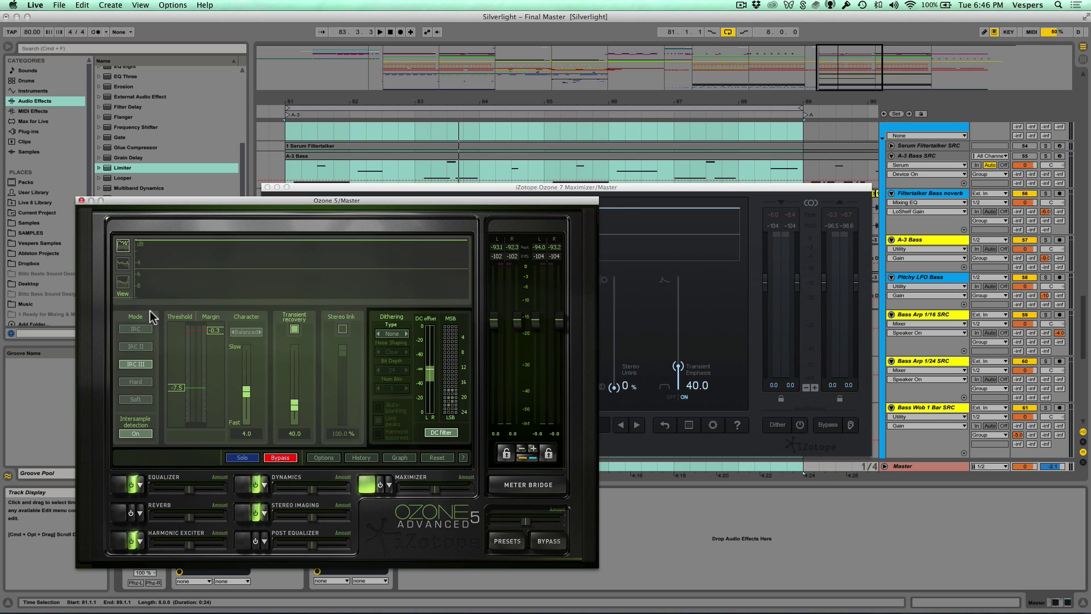
left_click(81, 200)
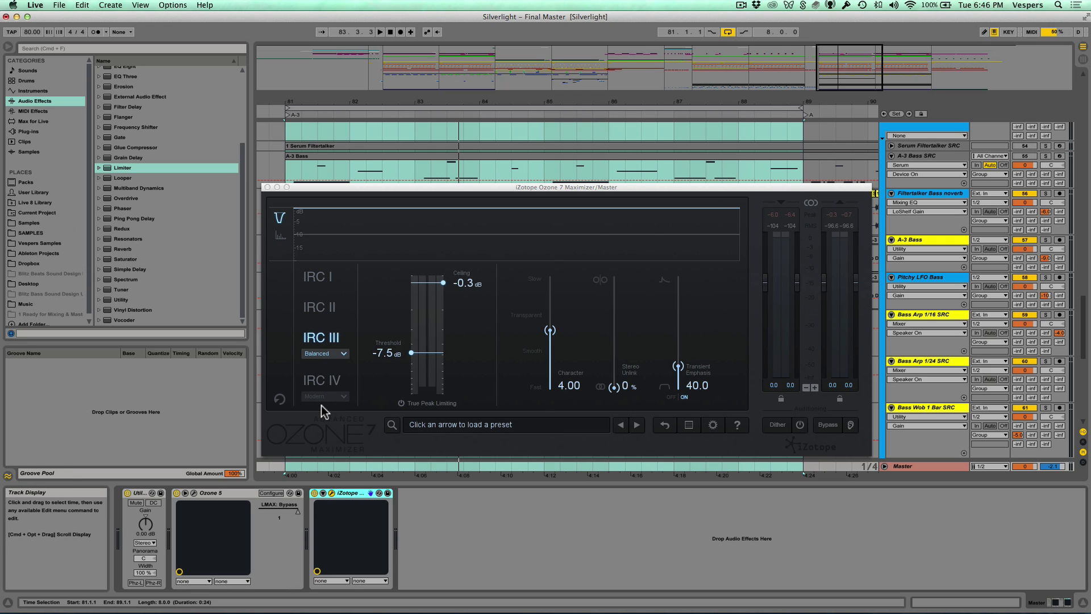
left_click(380, 111)
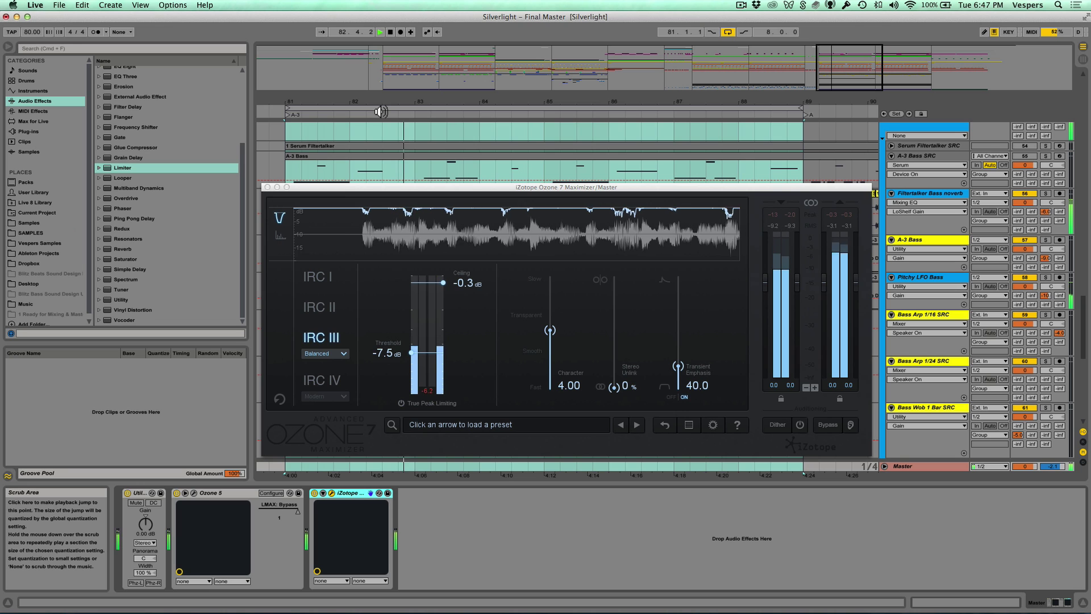
key("space")
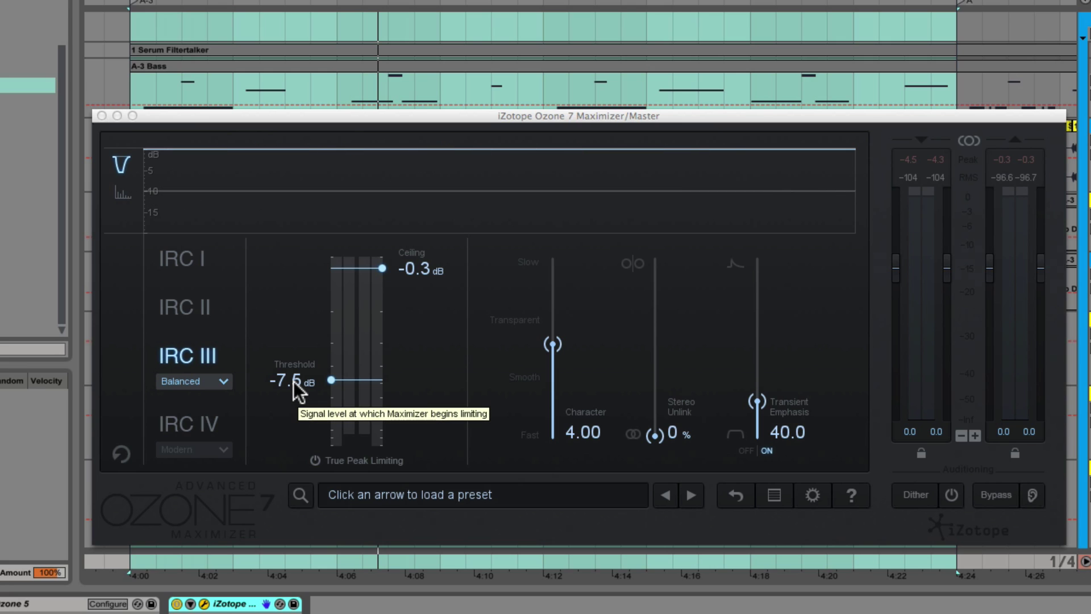
Drag the Maximizer threshold down to -13.9 dB and start playback to hear it
left_click_drag(292, 380, 300, 420)
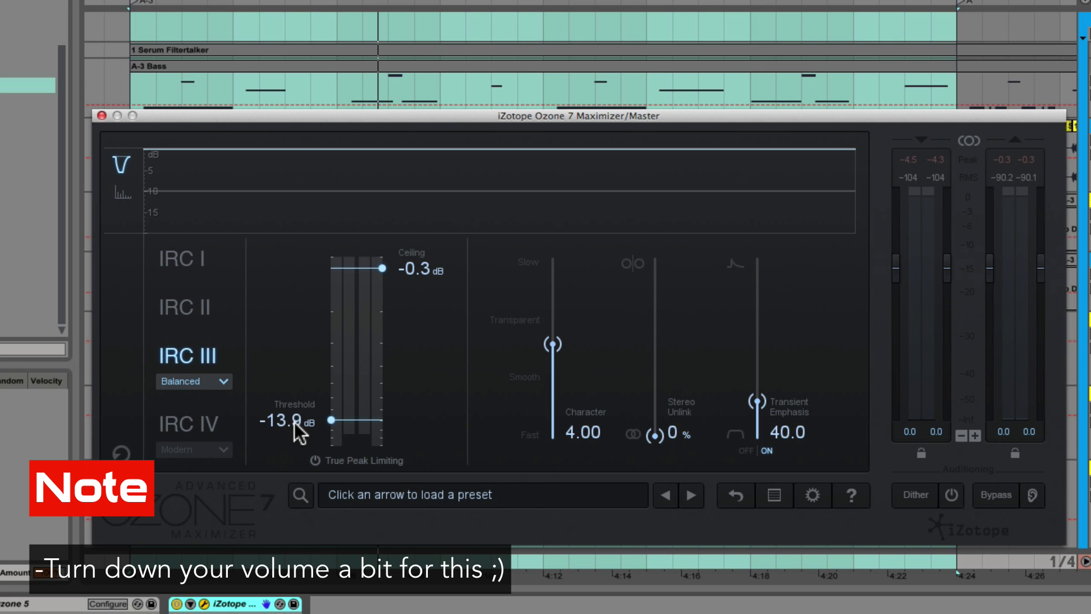
key("space")
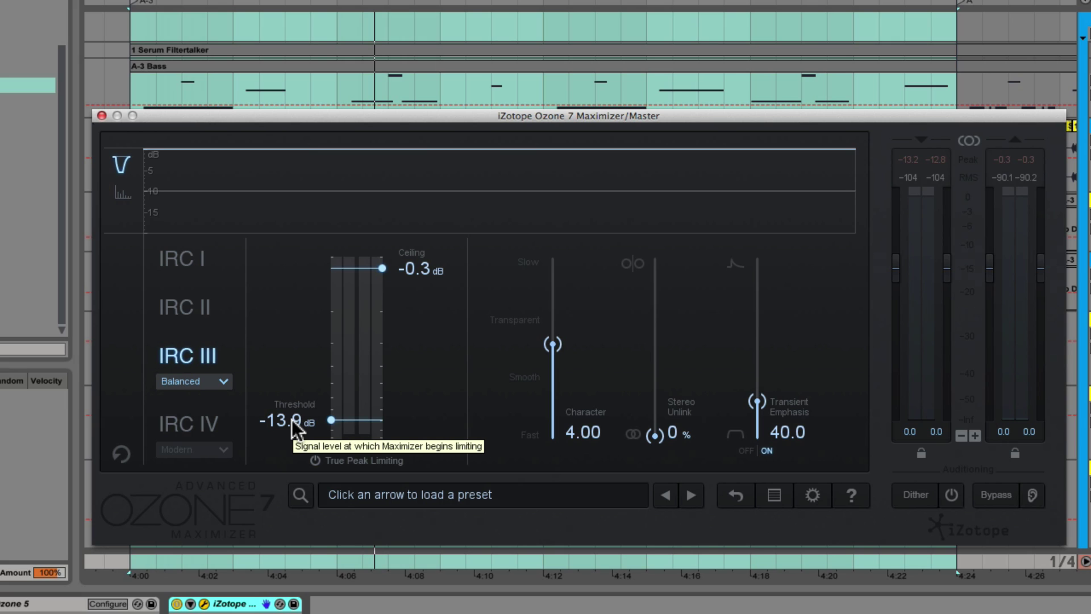
Select IRC IV on the Maximizer and play the master briefly to hear it
left_click(187, 432)
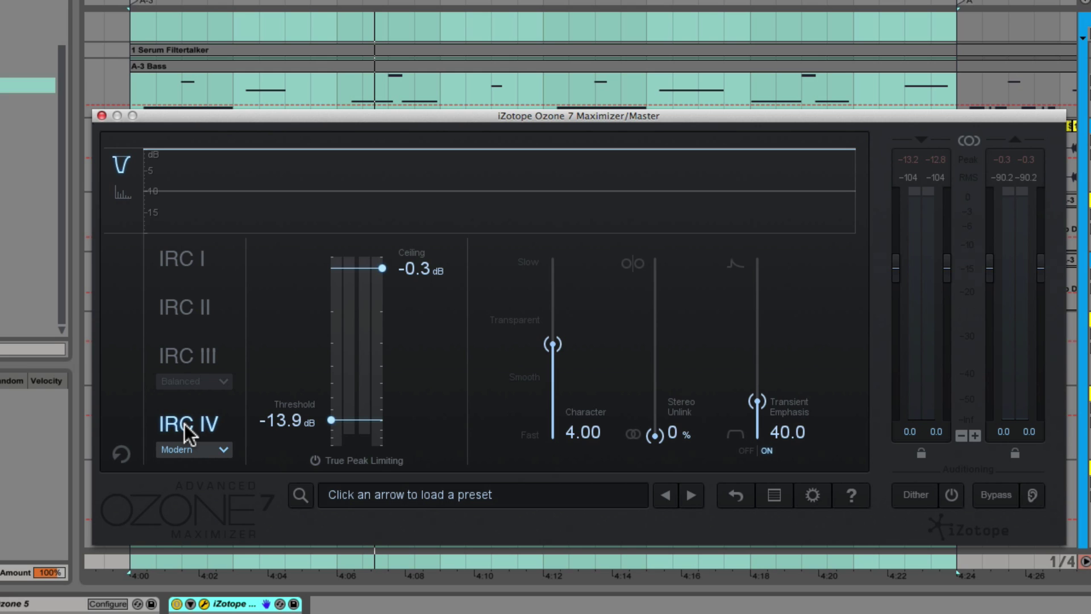
left_click(187, 427)
key("space")
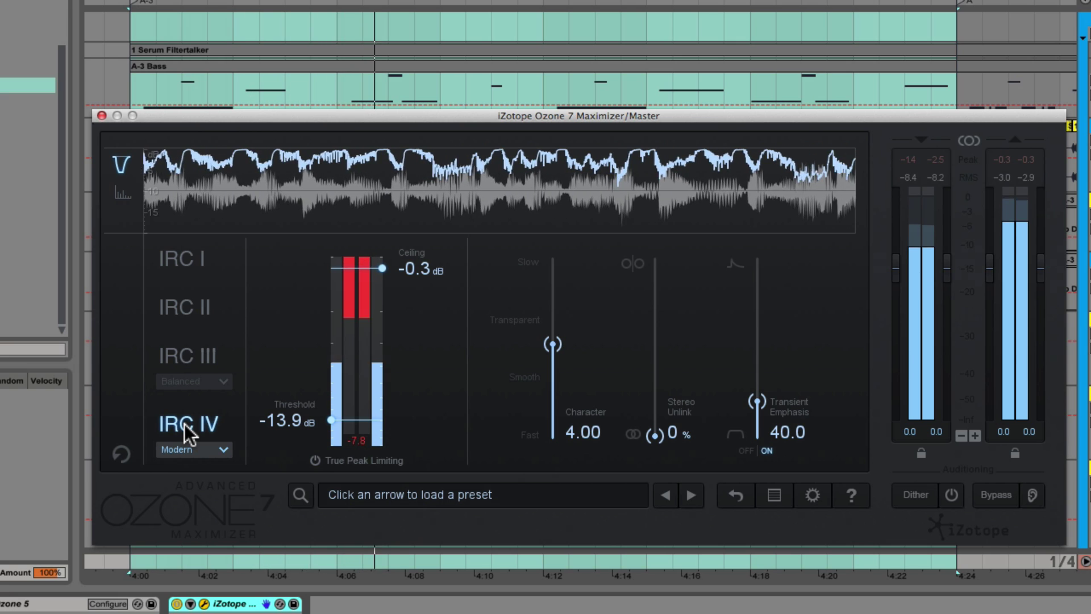
key("space")
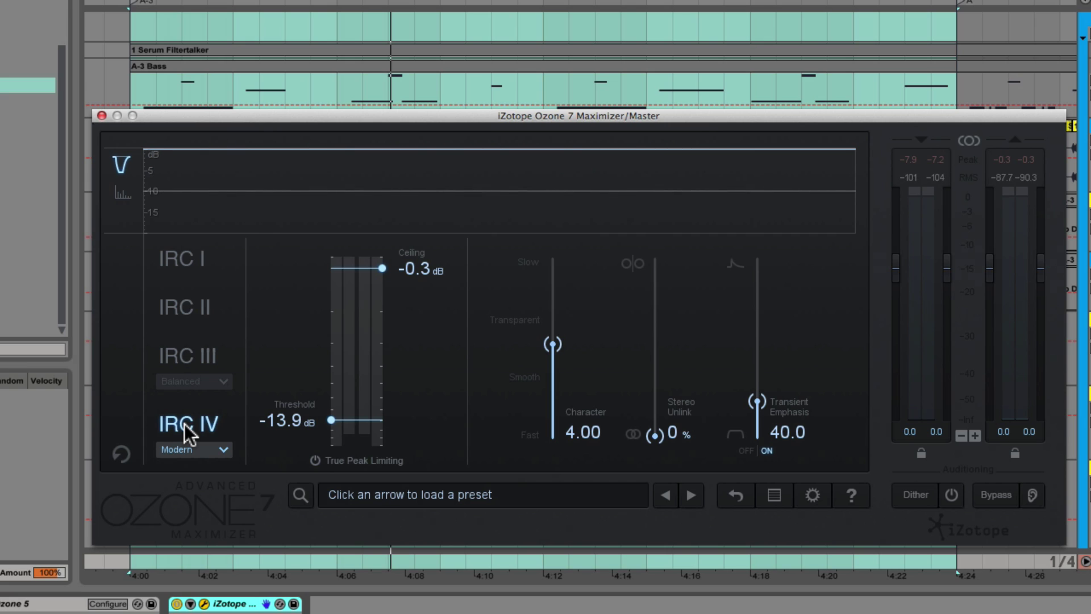
Audition IRC III during playback, flipping to IRC IV and back to IRC III
left_click(183, 354)
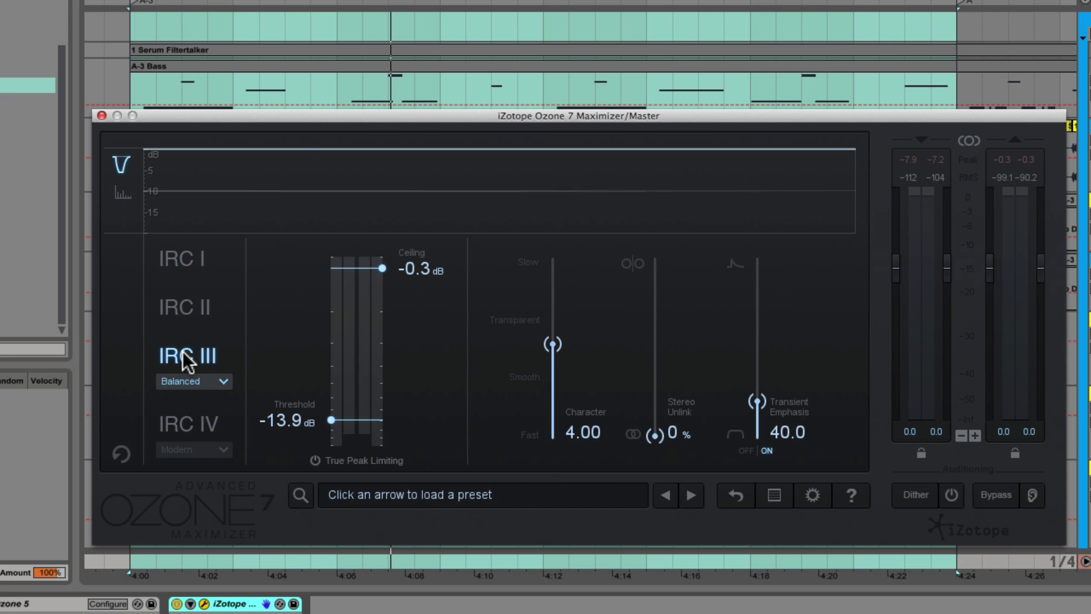
key("space")
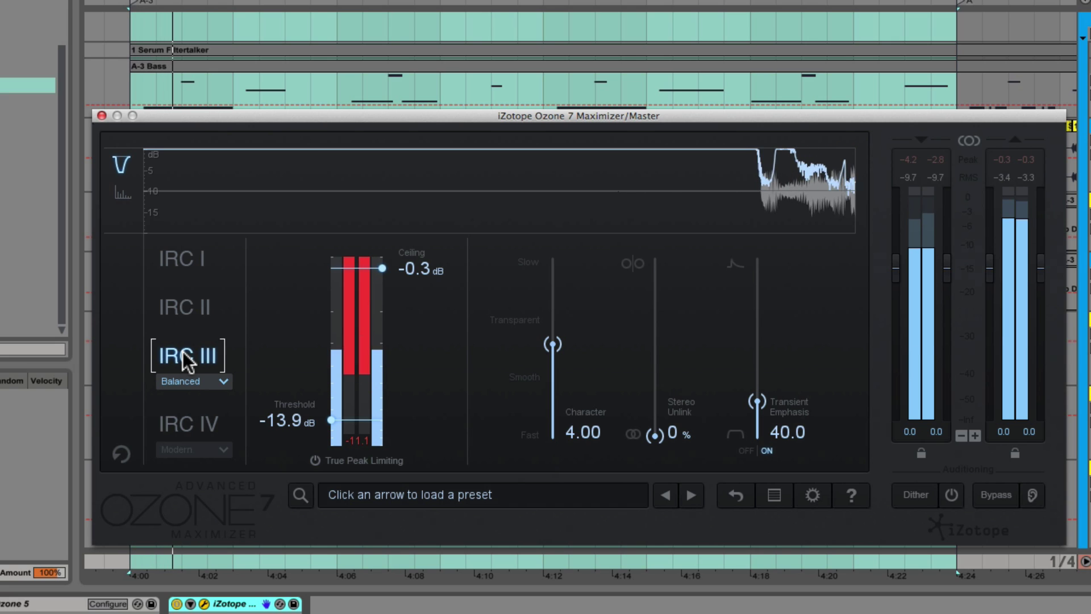
left_click(182, 423)
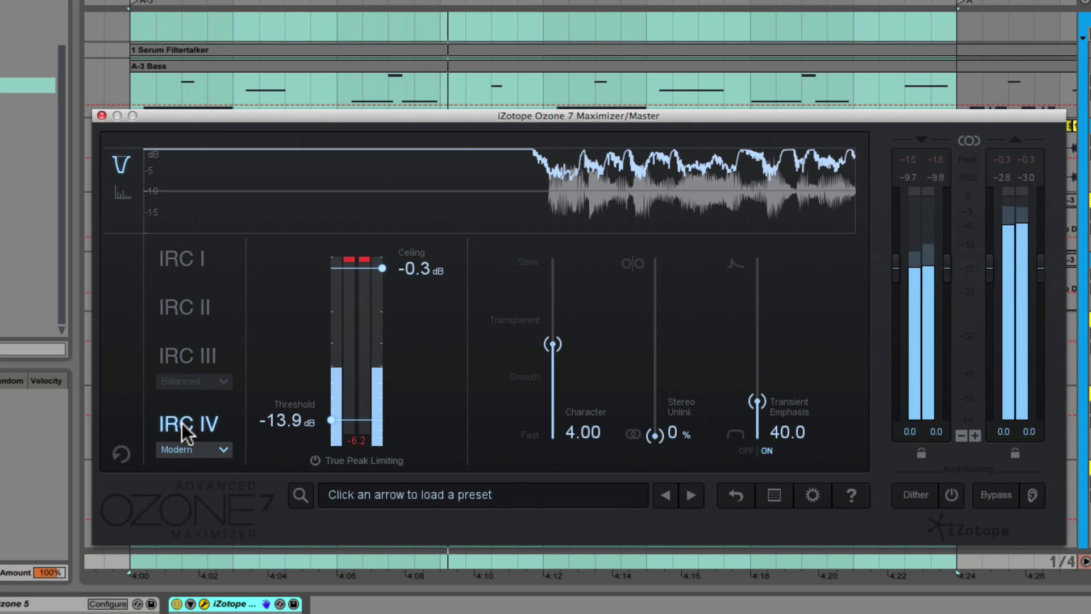
left_click(184, 358)
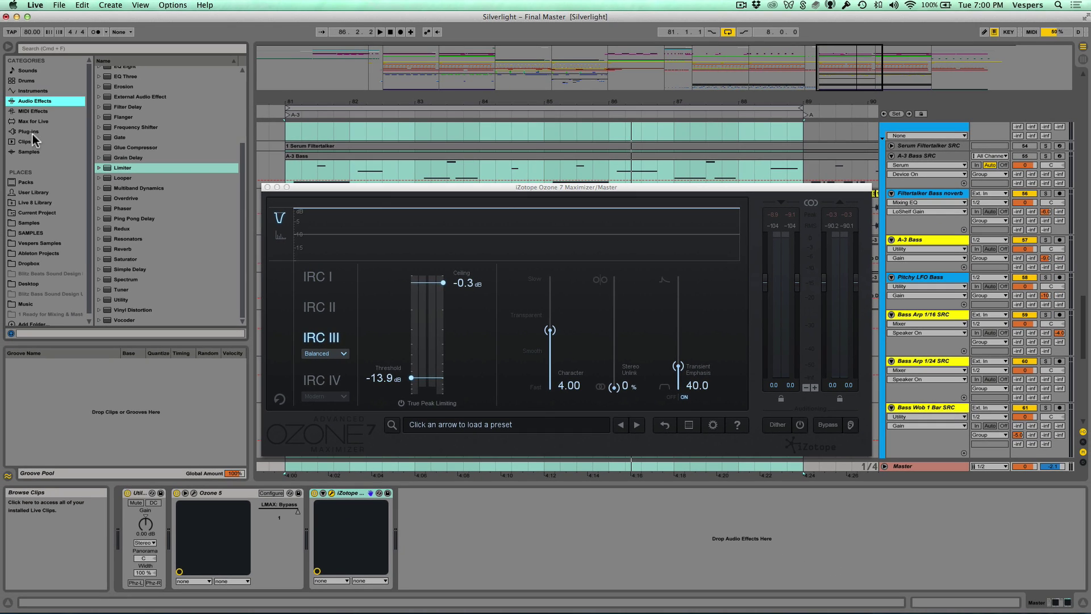
Drag iZotope Ozone 7 Dynamics from the Plug-ins browser onto the master chain
left_click(27, 131)
left_click_drag(152, 168, 495, 549)
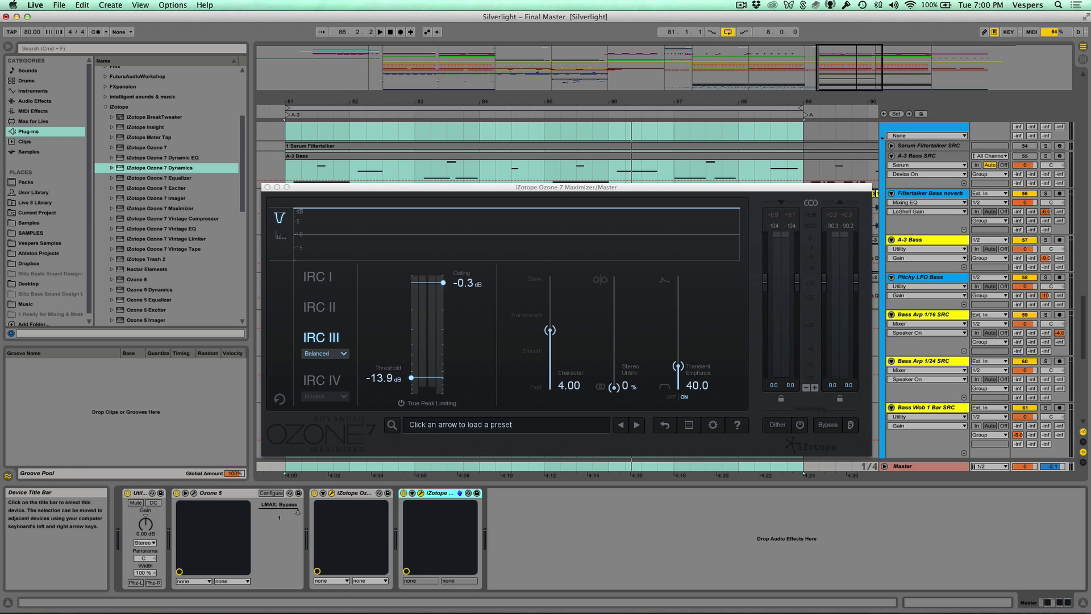
Set the Dynamics crossovers to about 141 Hz, 1.62 kHz and 5.33 kHz
left_click_drag(385, 214, 516, 142)
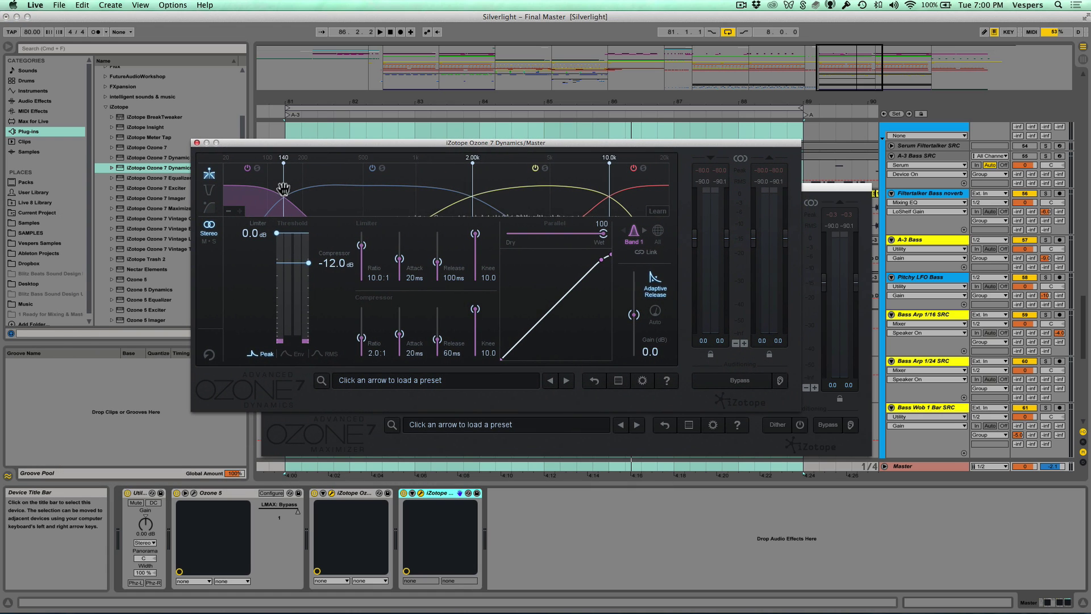
left_click_drag(283, 189, 307, 189)
left_click_drag(472, 190, 456, 191)
left_click_drag(605, 196, 555, 196)
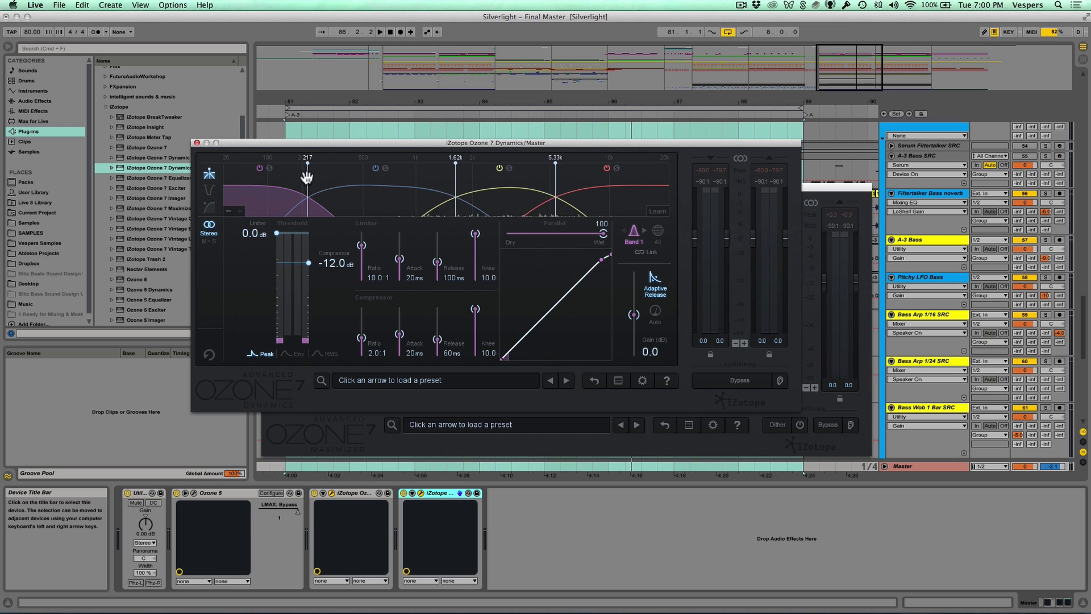
left_click_drag(307, 177, 283, 181)
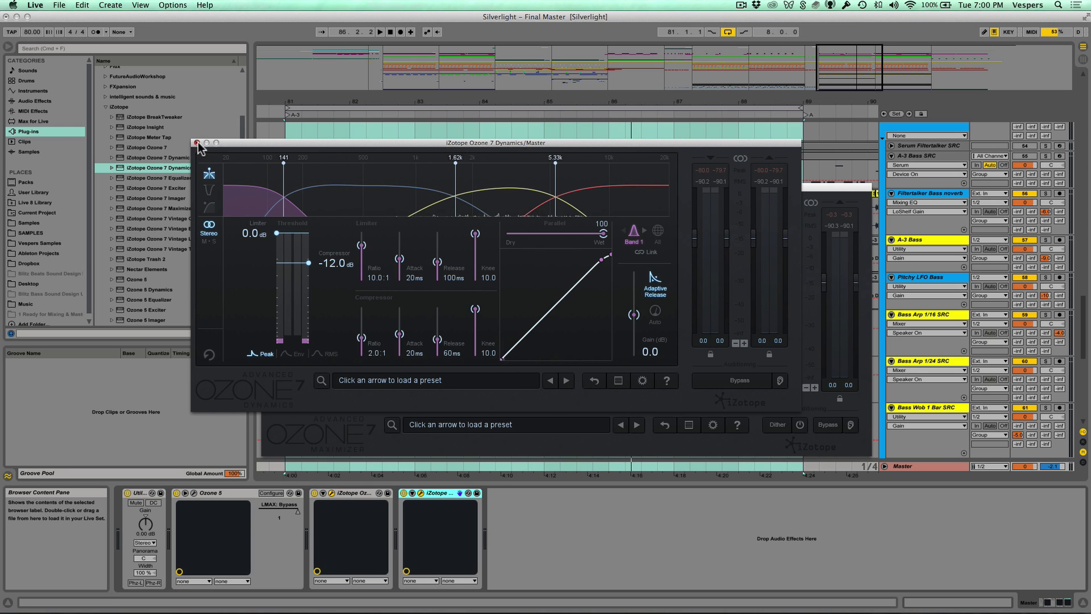
Close the Ozone 7 Dynamics window and switch the Maximizer to IRC IV Modern
left_click(197, 143)
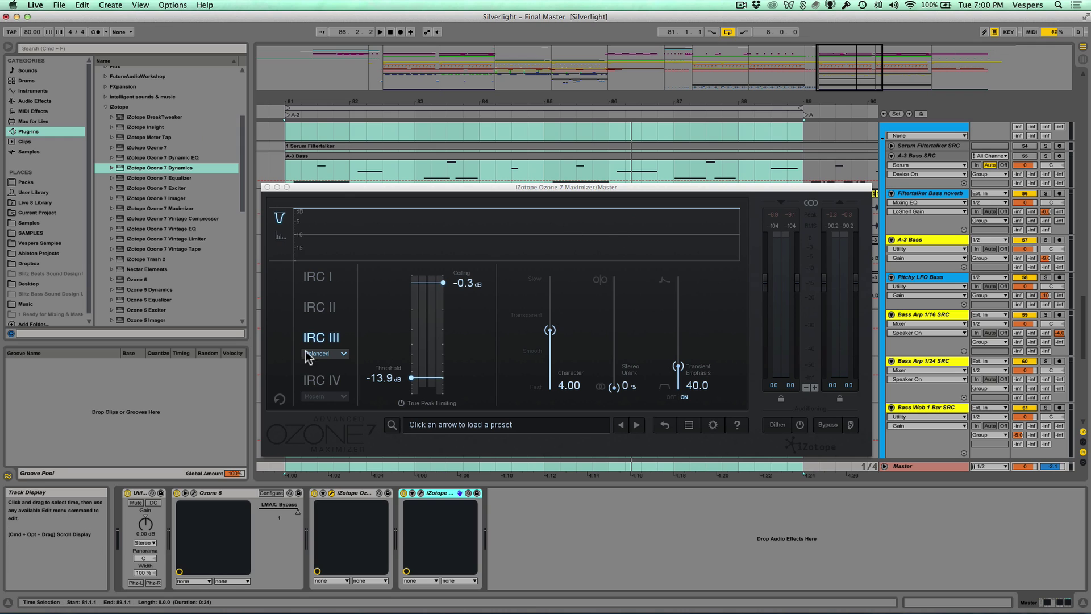
left_click(321, 380)
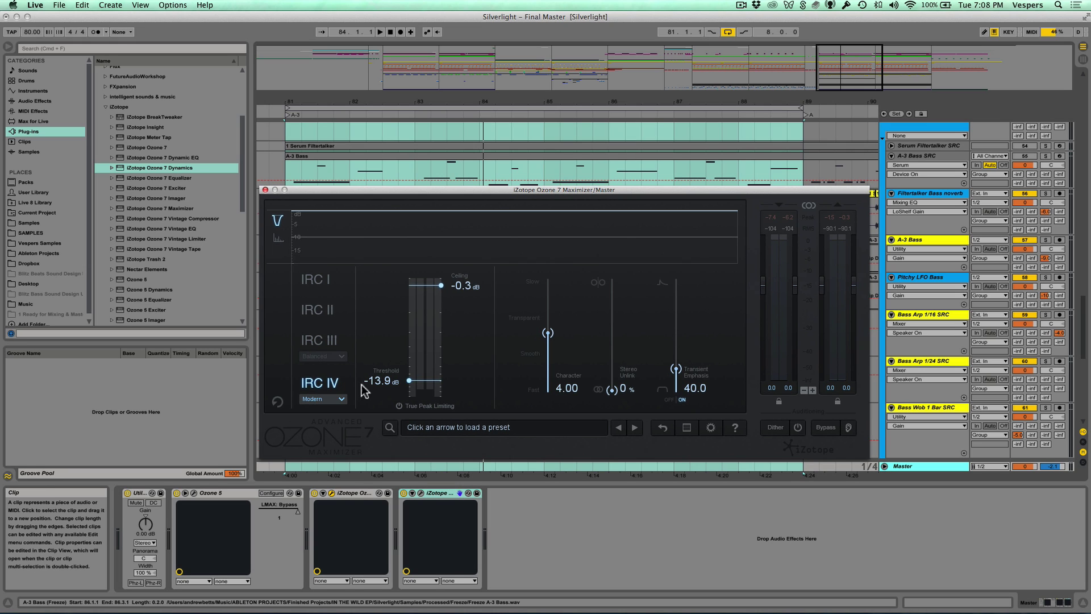
Raise the Maximizer threshold to -7.5 dB on IRC III and set the Kick's Utility gain to 2.0 dB
left_click_drag(383, 384, 398, 357)
left_click(320, 341)
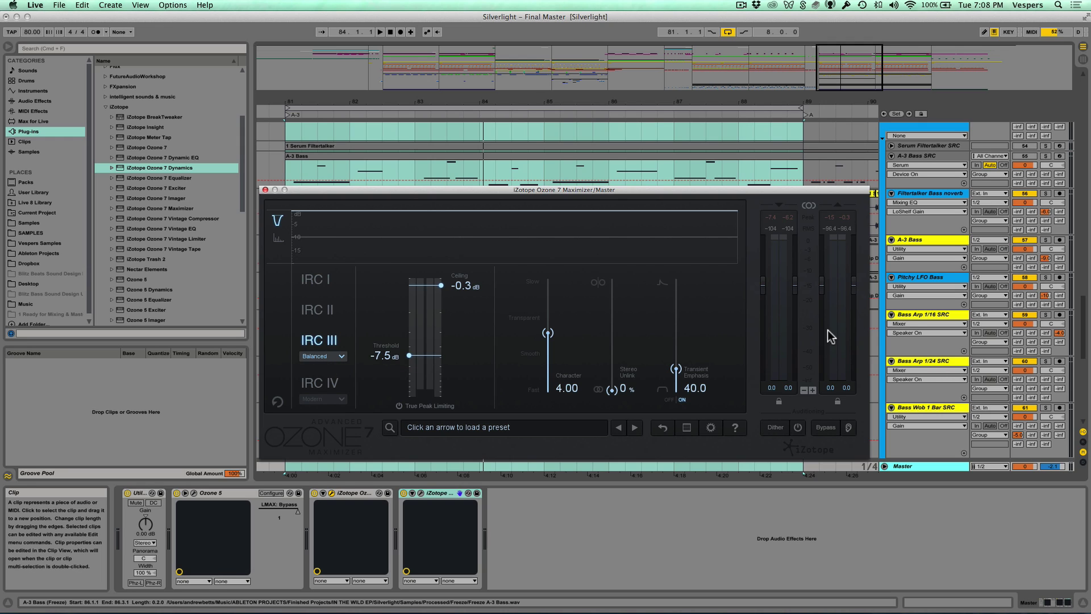
scroll(926, 305, "up", 5)
scroll(928, 307, "up", 4)
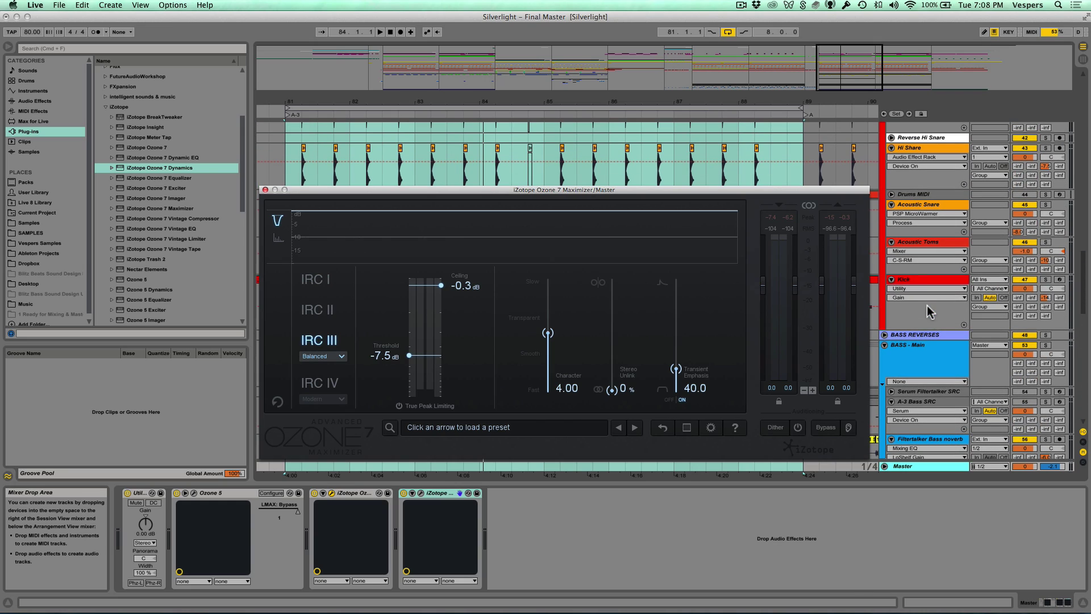
left_click(924, 281)
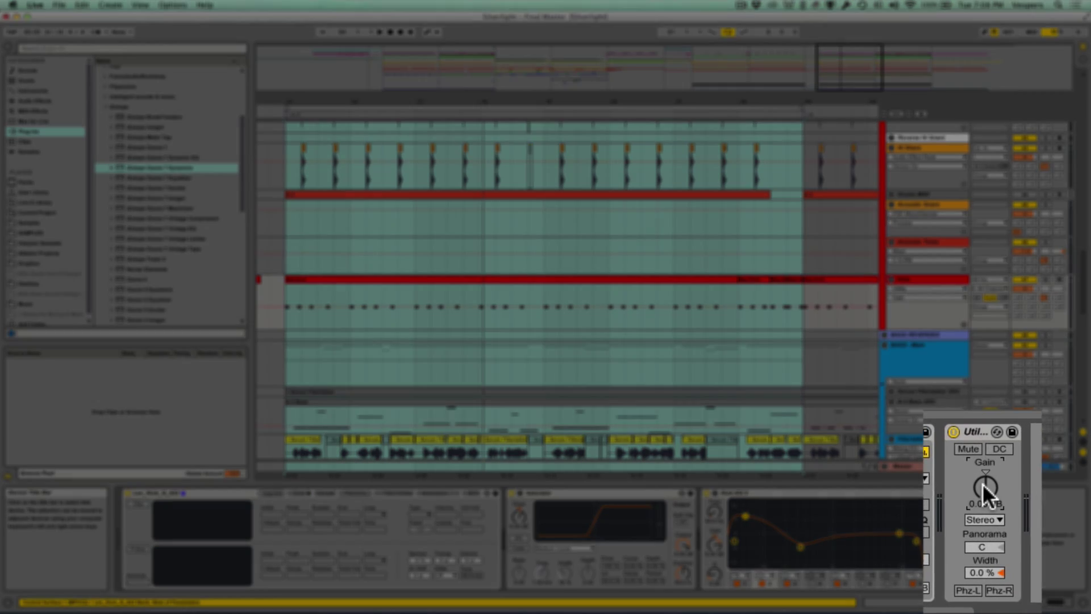
left_click_drag(982, 483, 982, 465)
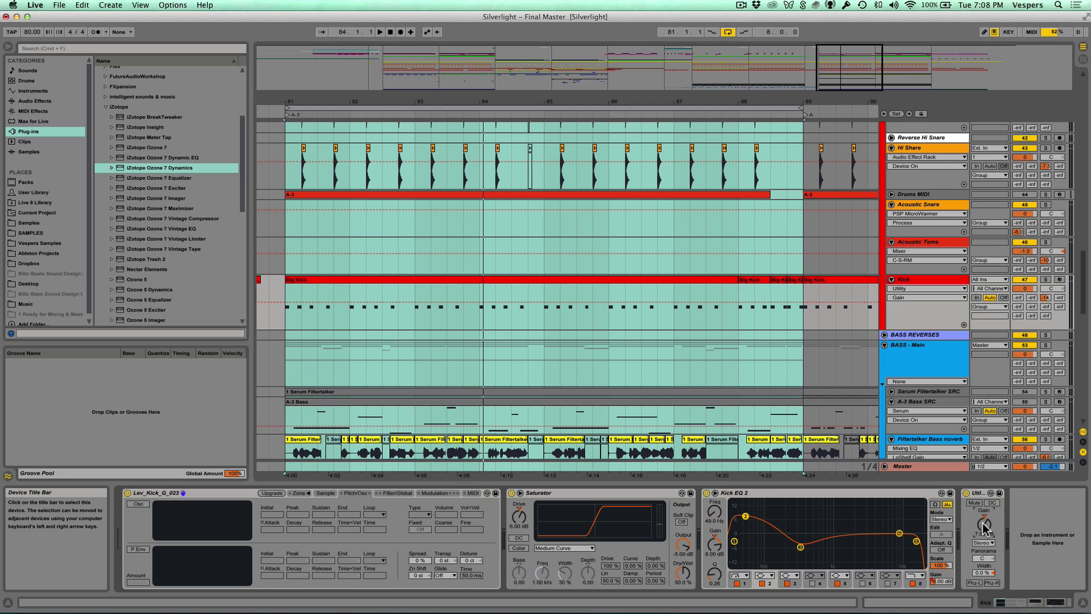
left_click(917, 466)
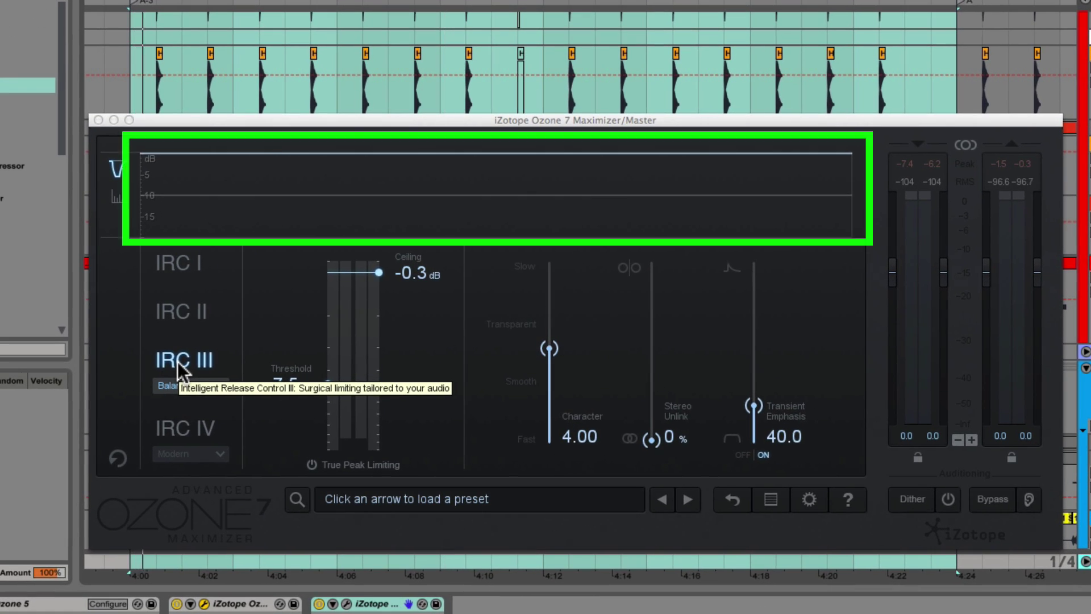
key("space")
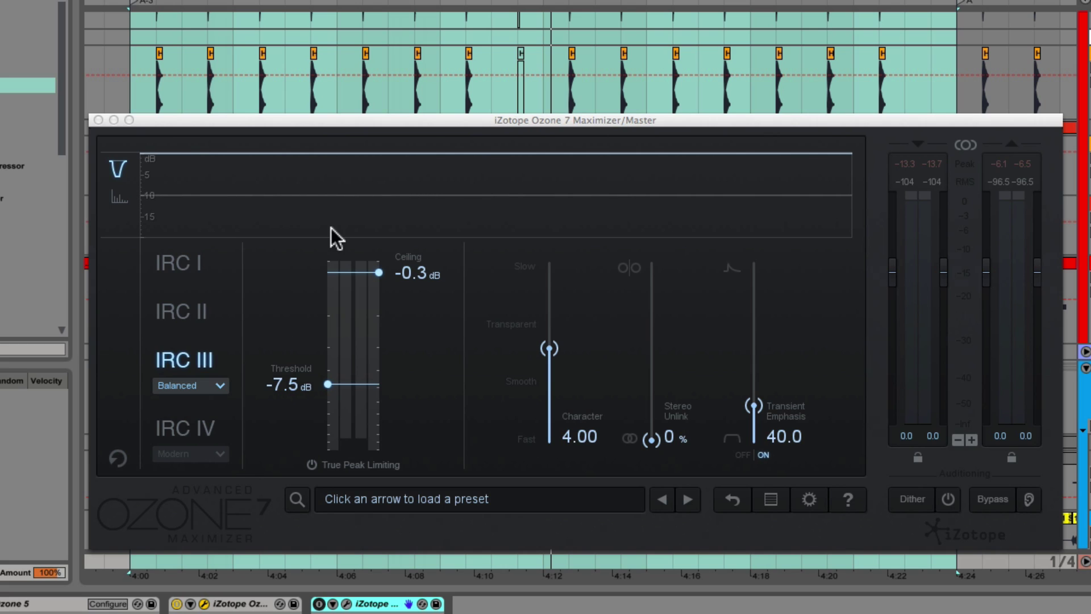
Select IRC IV Modern on the Maximizer and play the master briefly to audition it
left_click(184, 429)
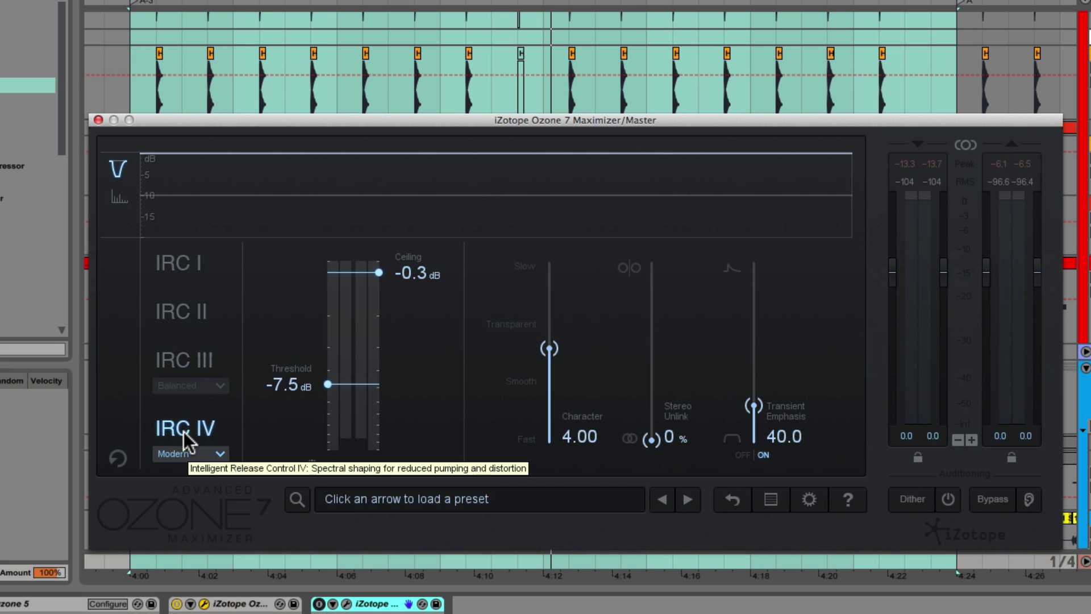
key("space")
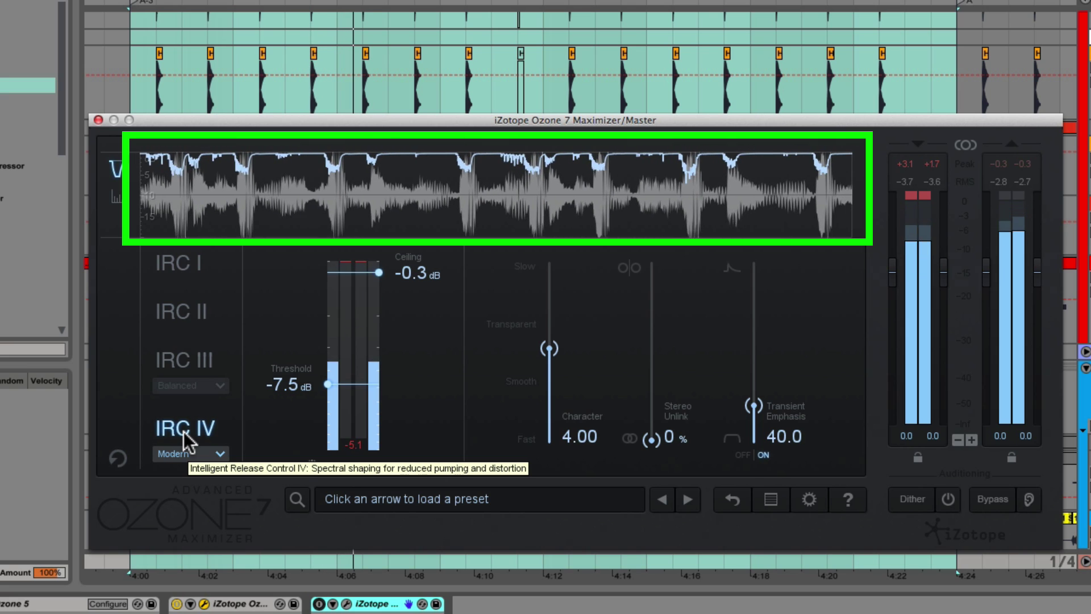
key("space")
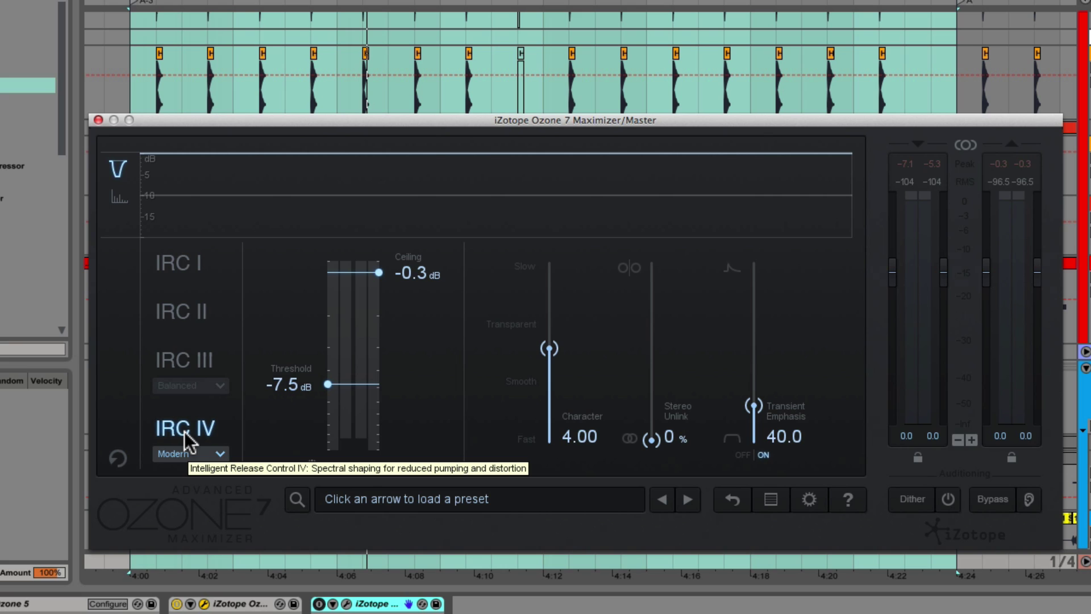
Play the track while alternating the Maximizer between IRC III and IRC IV, ending on IRC IV
left_click(182, 362)
key("space")
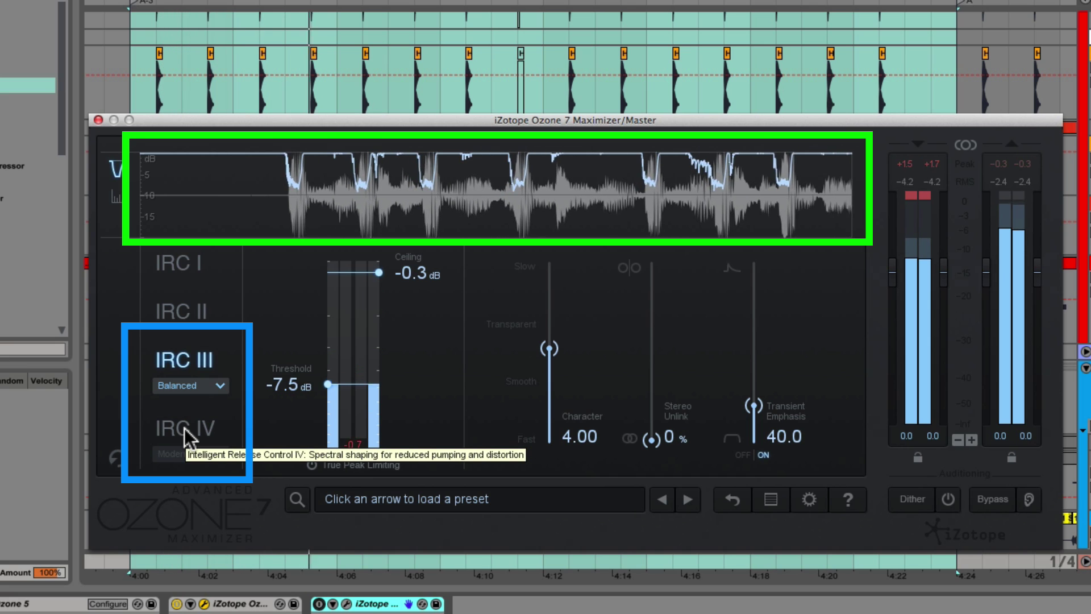
left_click(184, 428)
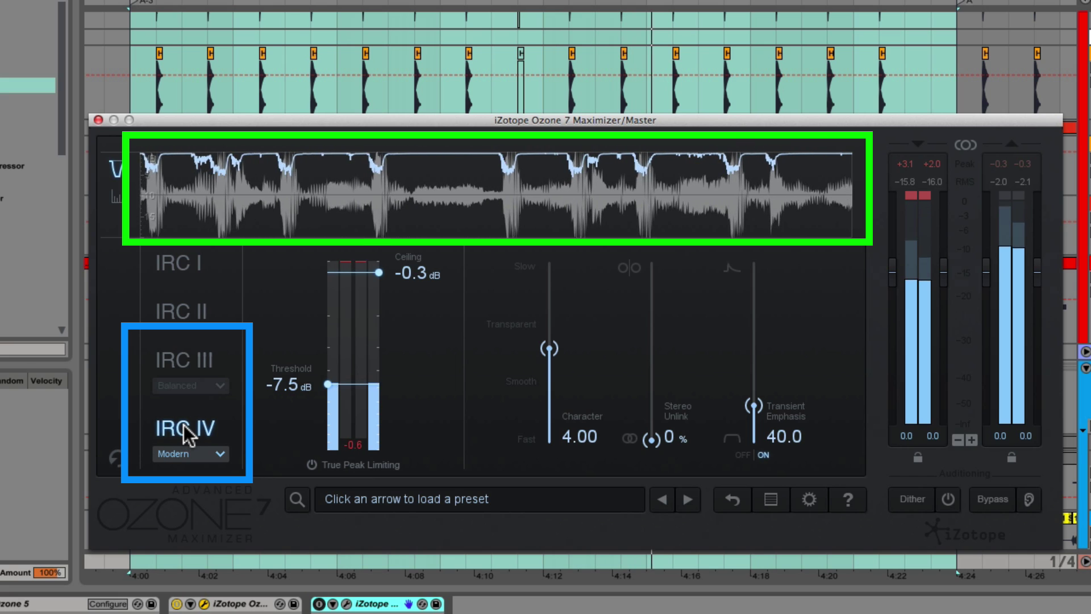
left_click(183, 360)
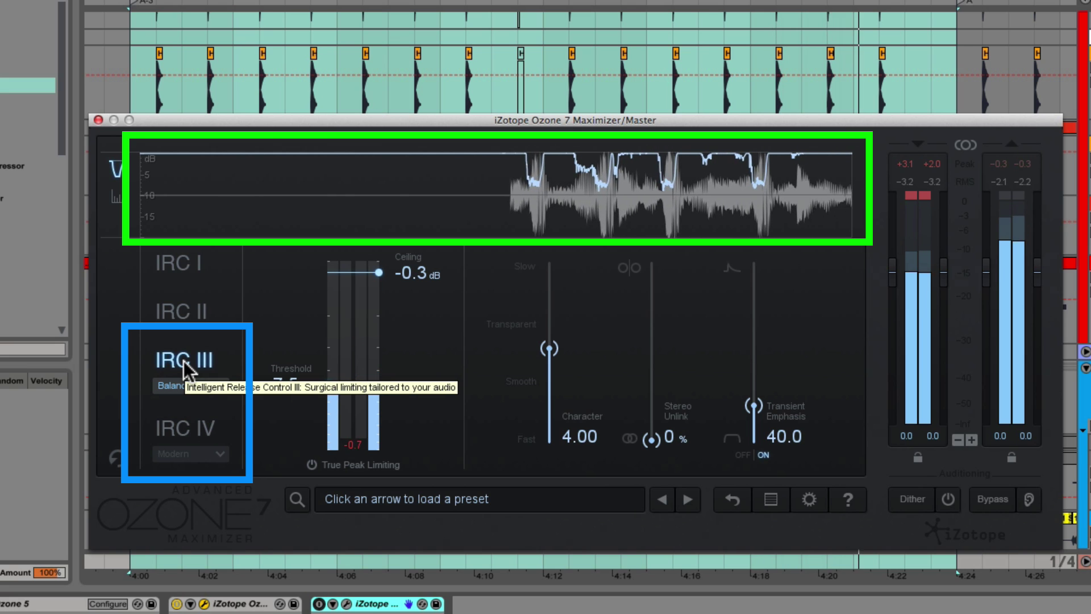
left_click(181, 428)
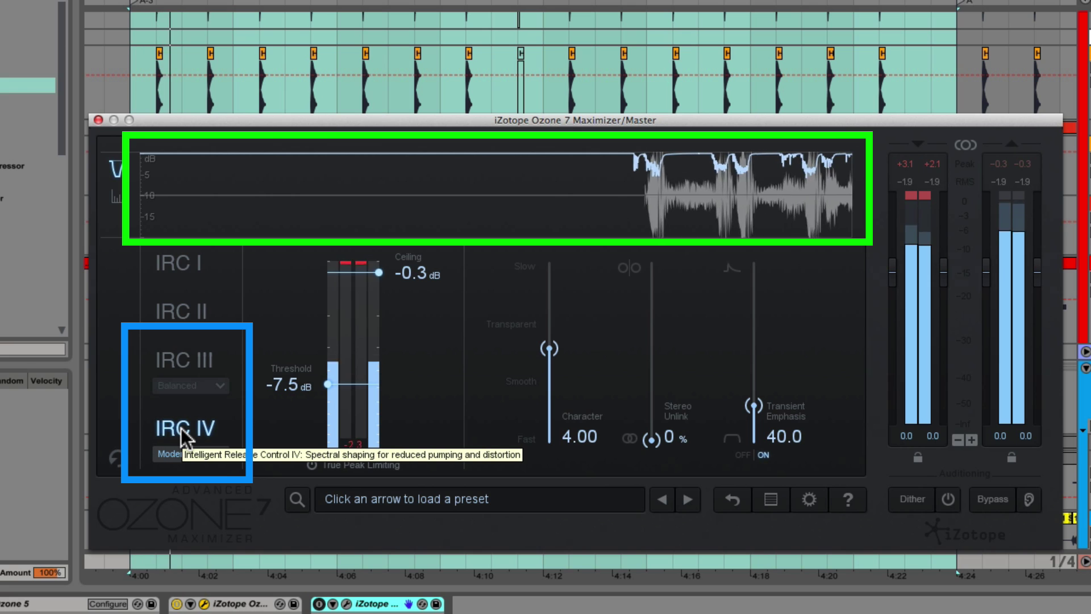